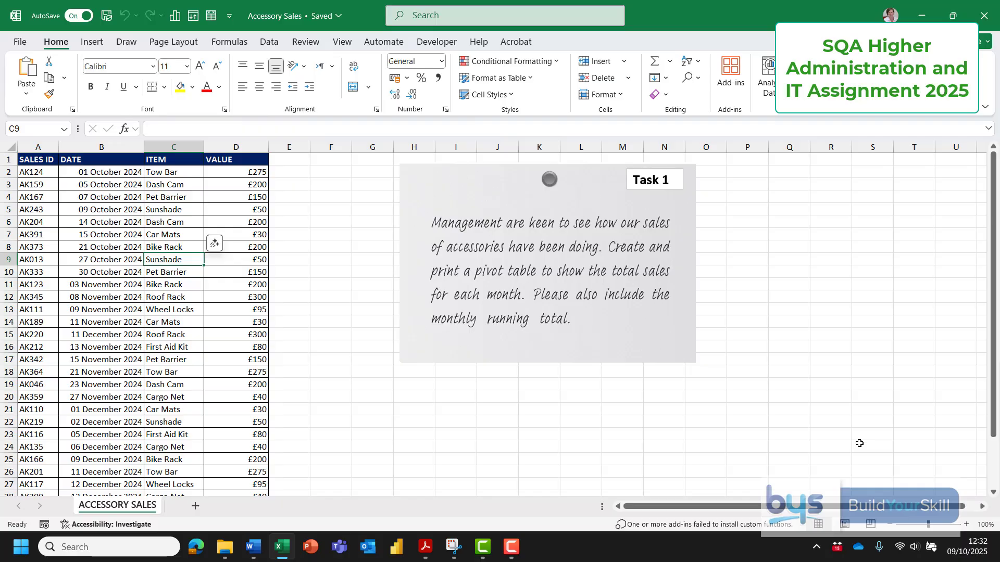
Step: Insert a PivotTable from the accessory sales data on a new worksheet and add DATE as its row field
{"action": "left_click", "coordinate": [183, 209]}
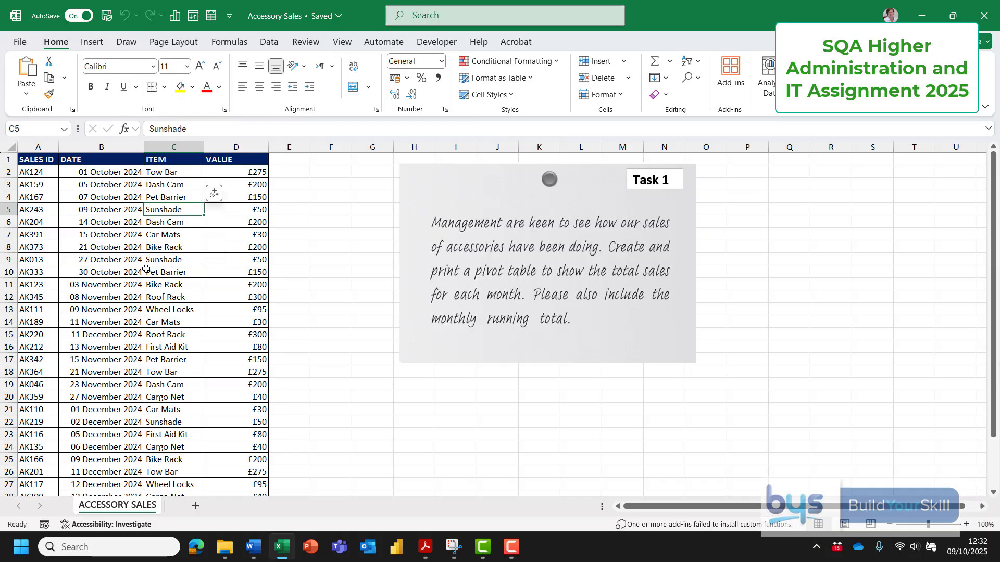
{"action": "left_click", "coordinate": [93, 43]}
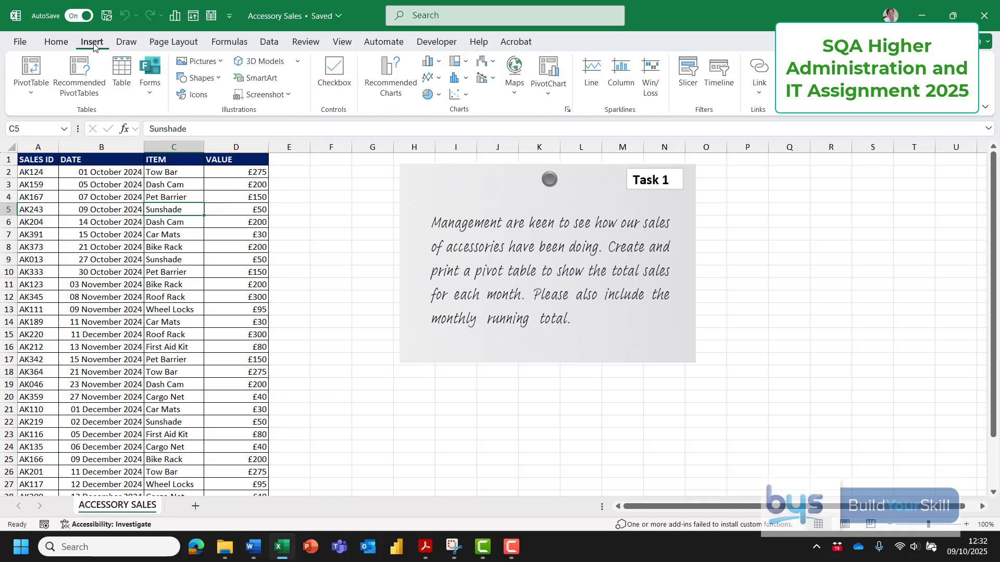
{"action": "left_click", "coordinate": [32, 66]}
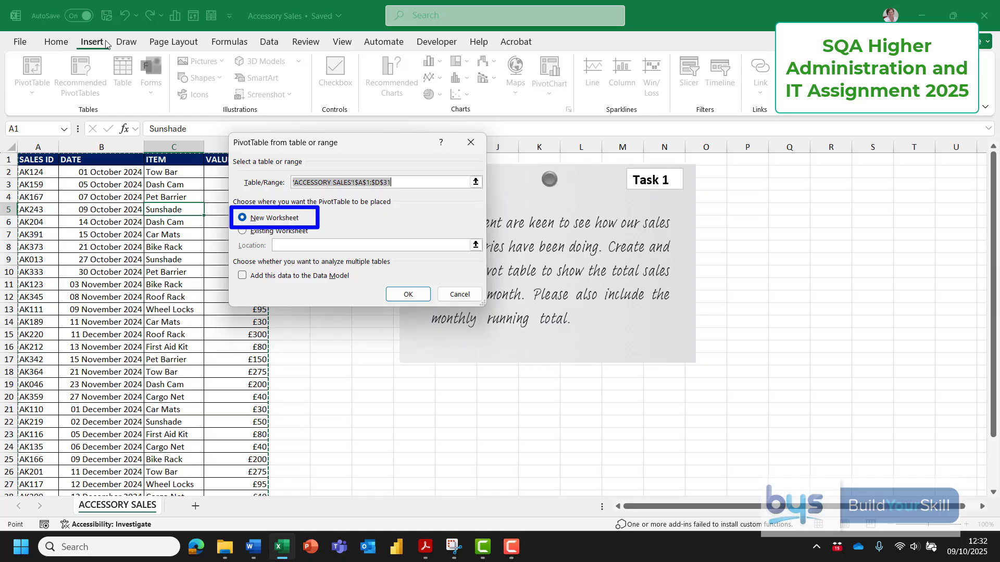
{"action": "left_click", "coordinate": [408, 295]}
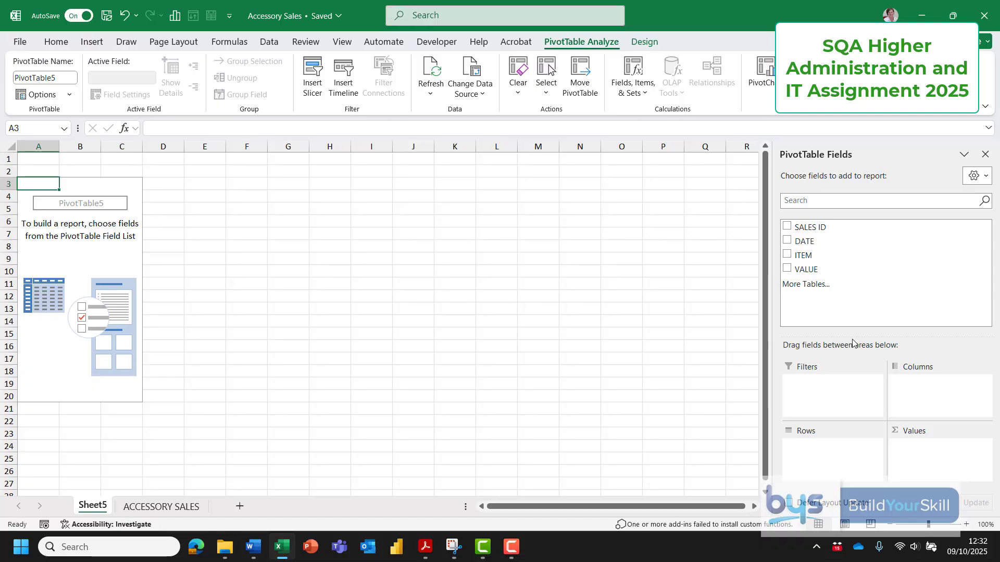
{"action": "left_click_drag", "start_coordinate": [799, 245], "coordinate": [820, 465]}
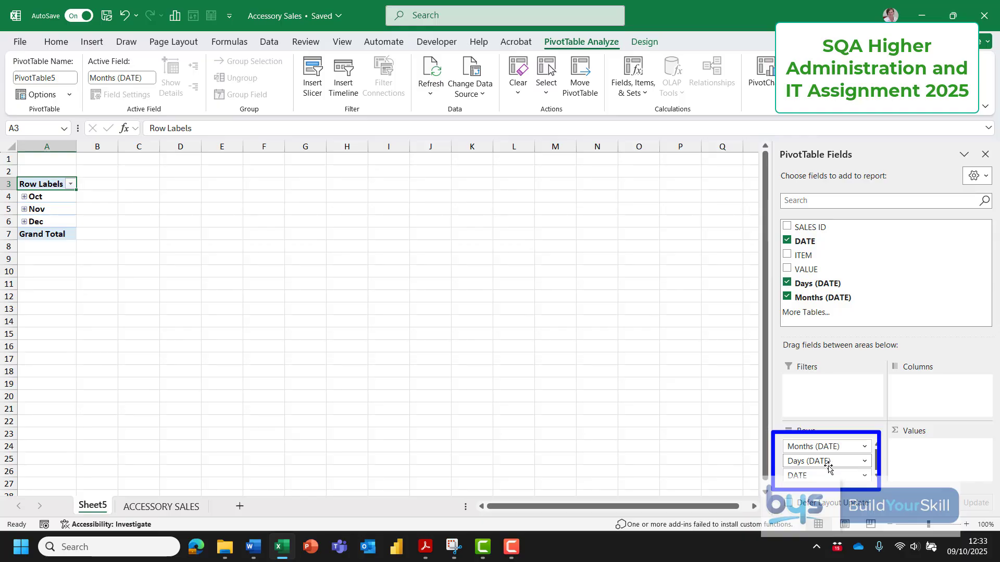
Step: Expand the Oct group and its 01-Oct entry to examine the date levels, and collapse them again
{"action": "left_click", "coordinate": [24, 198]}
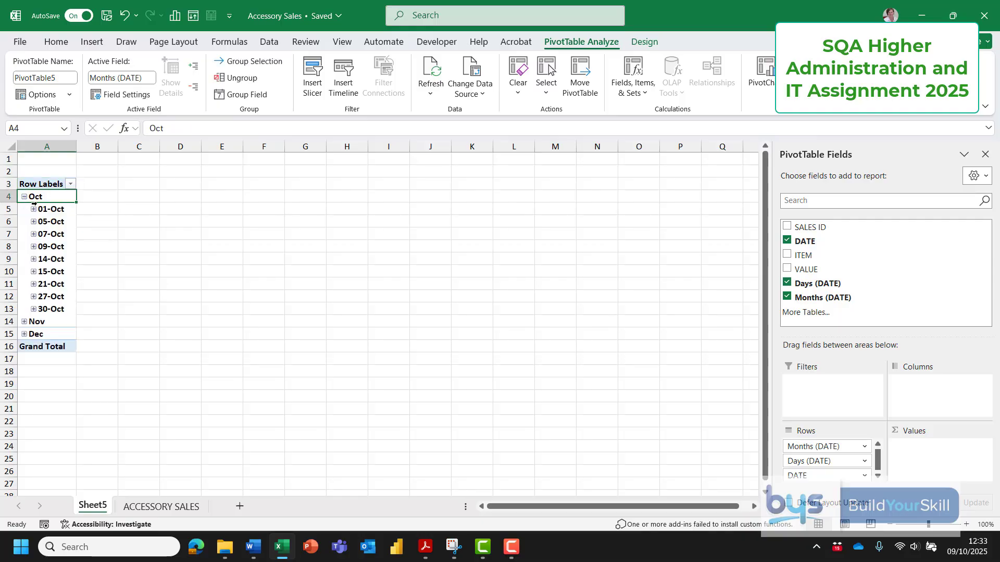
{"action": "left_click", "coordinate": [33, 209]}
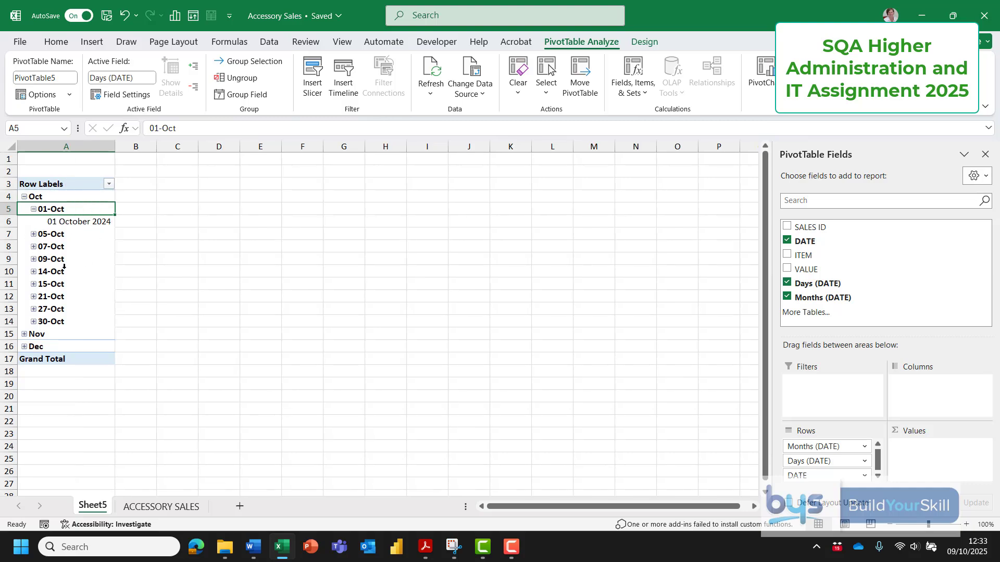
{"action": "left_click", "coordinate": [33, 209]}
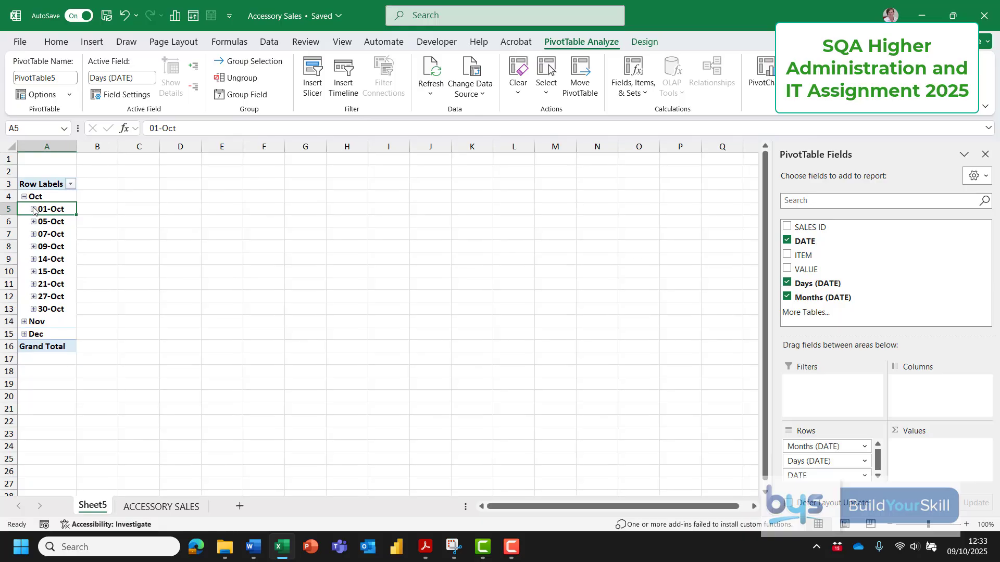
{"action": "left_click", "coordinate": [33, 209]}
{"action": "left_click", "coordinate": [24, 197]}
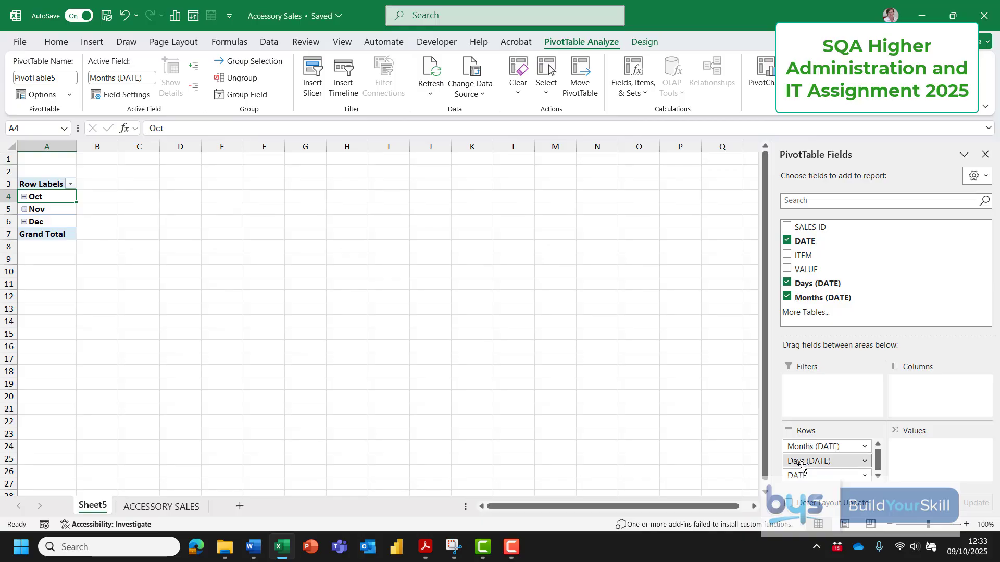
Step: Remove the Days and DATE fields from the PivotTable rows and group the dates by Months only
{"action": "left_click_drag", "start_coordinate": [802, 467], "coordinate": [817, 279]}
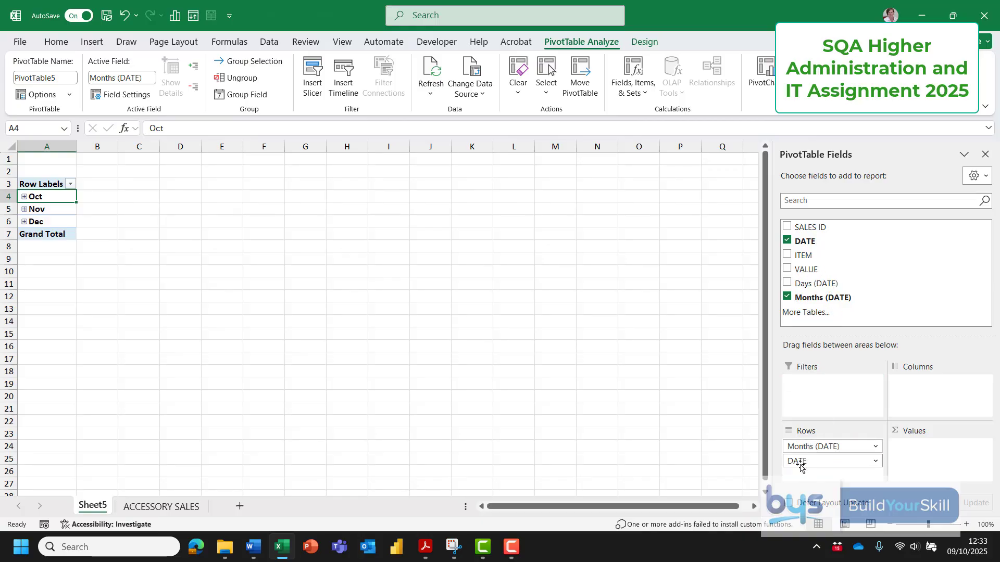
{"action": "left_click_drag", "start_coordinate": [801, 467], "coordinate": [810, 259]}
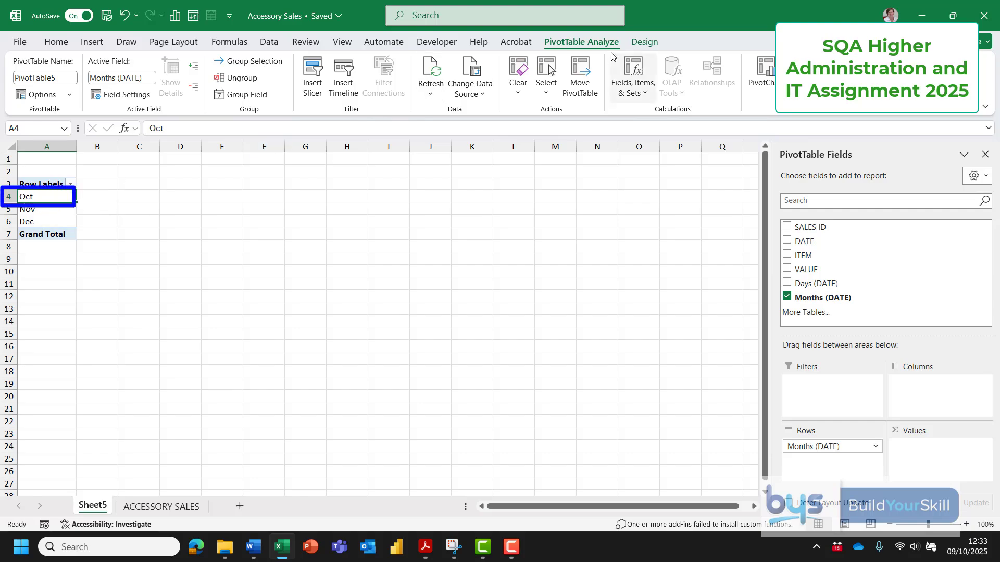
{"action": "left_click", "coordinate": [262, 68]}
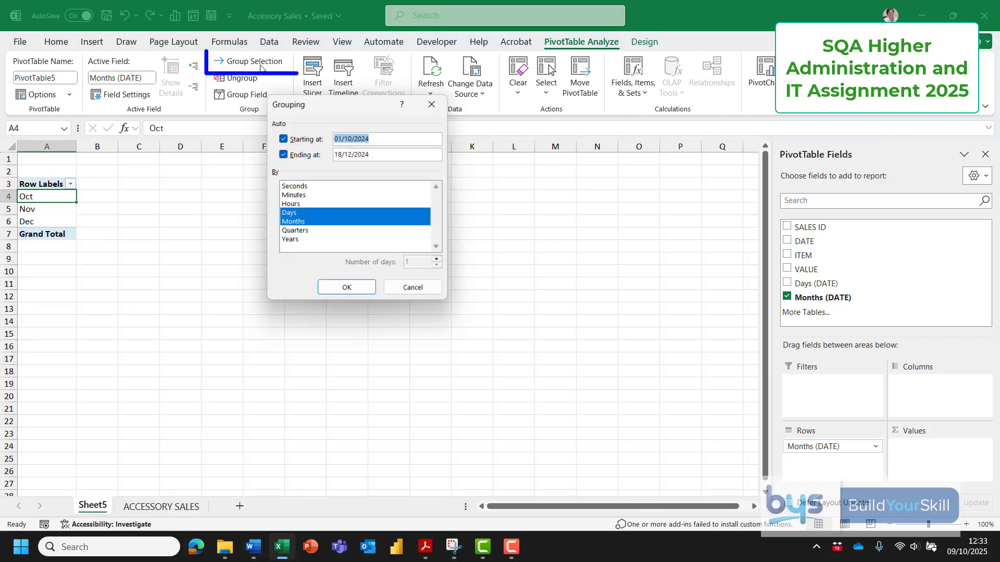
{"action": "left_click", "coordinate": [291, 213]}
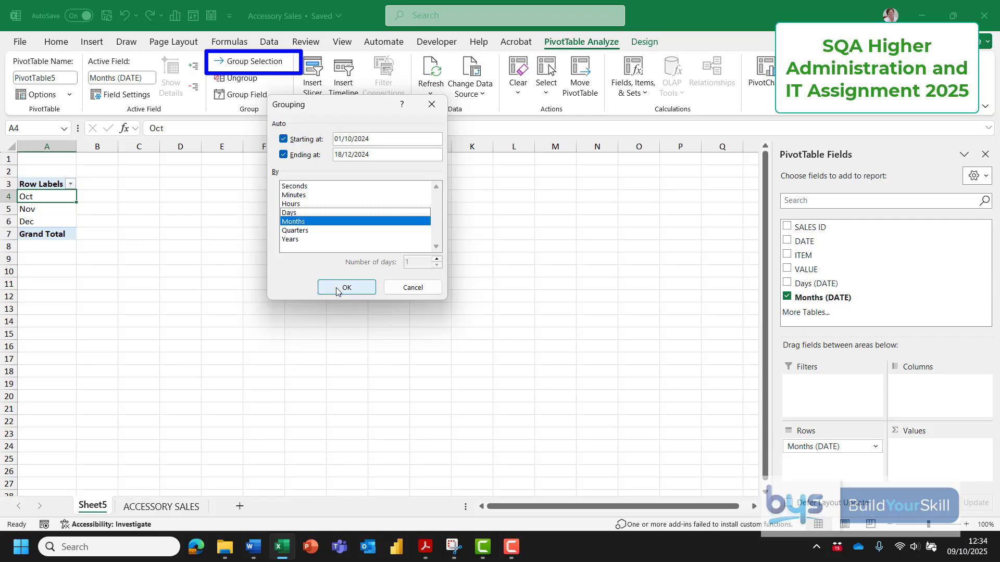
{"action": "left_click", "coordinate": [336, 288]}
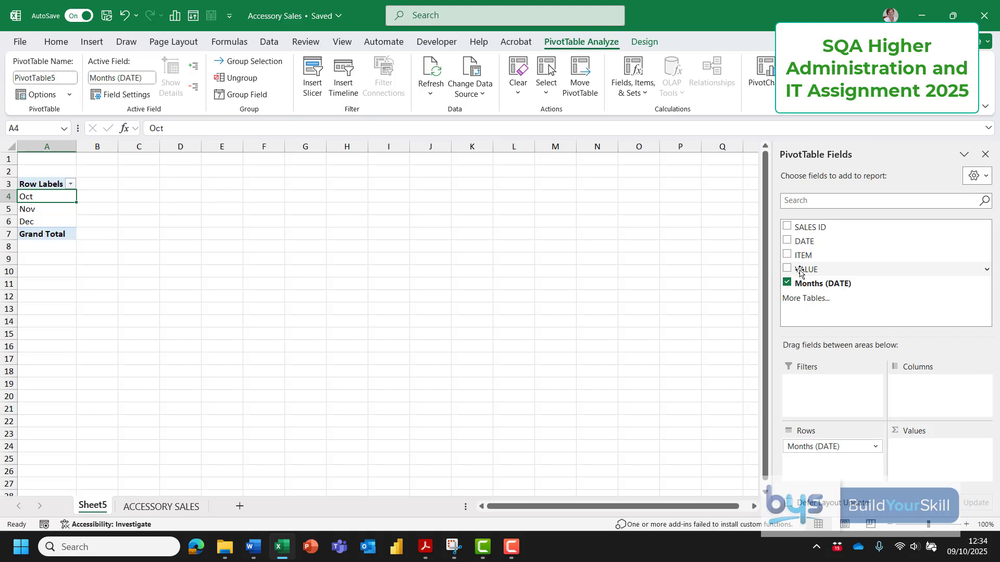
Step: Add VALUE as a summed values field and rename the PivotTable's two column headings to Month and Total Sales
{"action": "left_click_drag", "start_coordinate": [800, 271], "coordinate": [917, 448]}
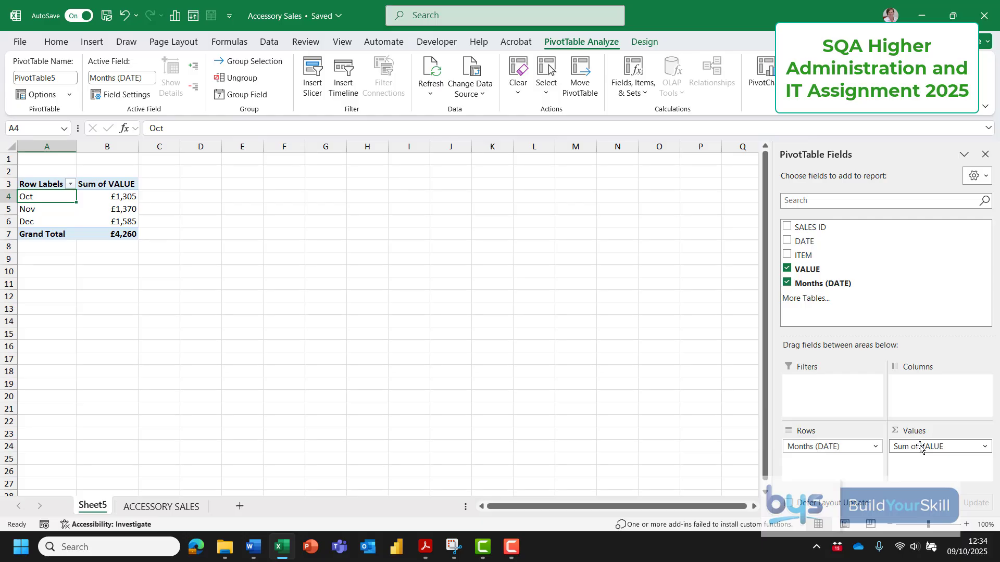
{"action": "left_click", "coordinate": [47, 182]}
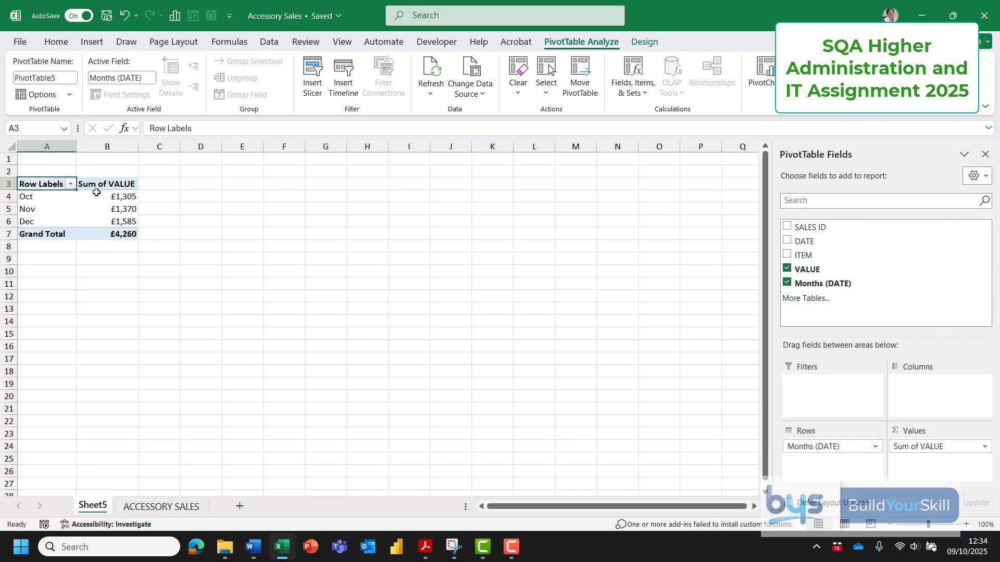
{"action": "type", "text": "Mona"}
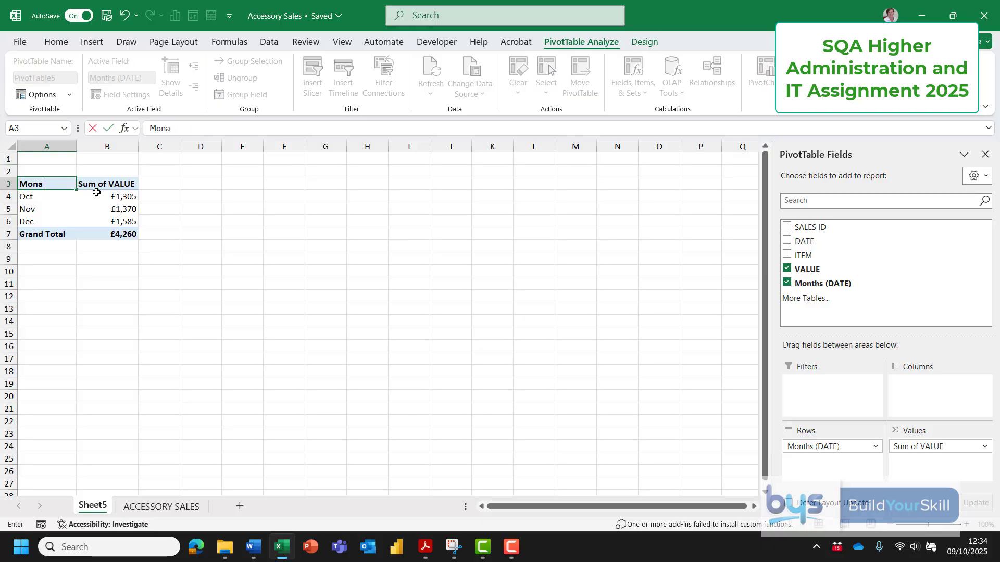
{"action": "key", "text": "BackSpace"}
{"action": "type", "text": "th"}
{"action": "left_click", "coordinate": [118, 184]}
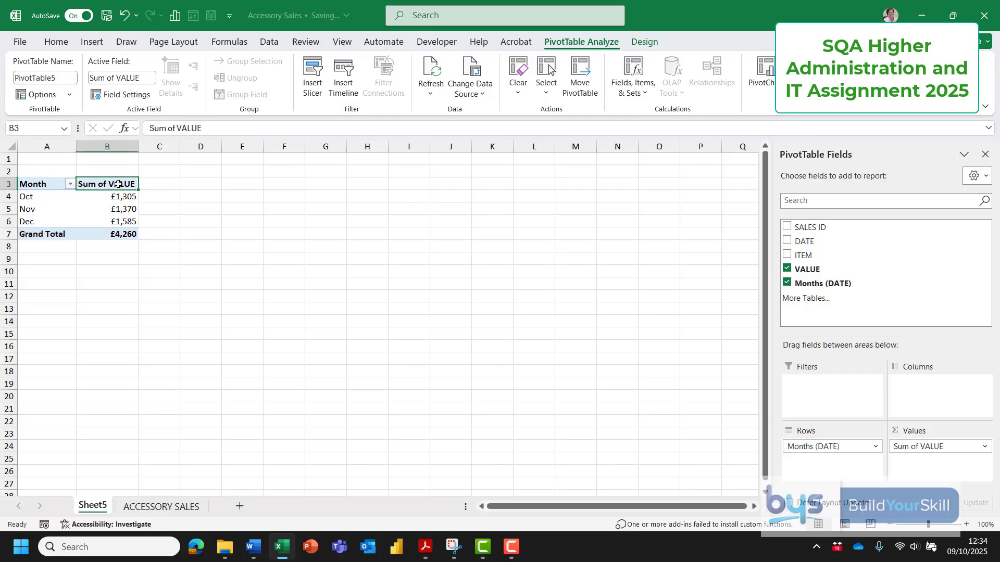
{"action": "type", "text": "Total"}
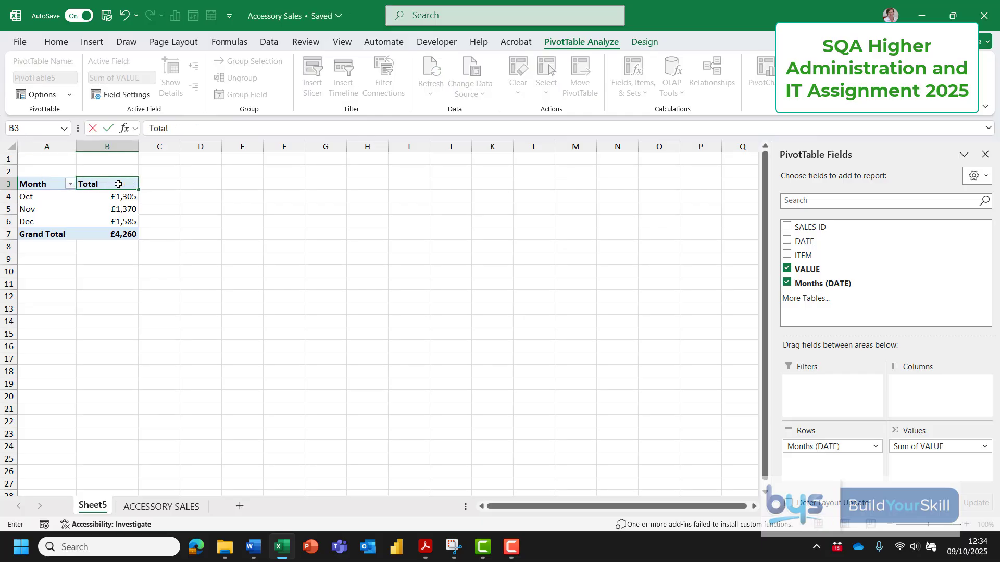
{"action": "type", "text": " Sales"}
{"action": "left_click", "coordinate": [107, 208]}
Step: Add VALUE to the values a second time and show that column as a running total in Months (DATE)
{"action": "mouse_move", "coordinate": [106, 208]}
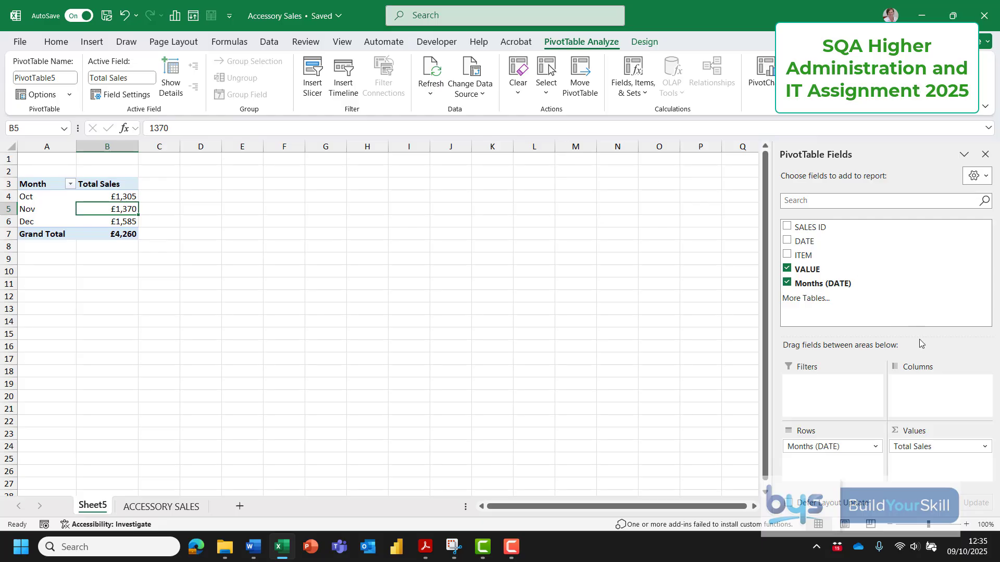
{"action": "left_click_drag", "start_coordinate": [808, 269], "coordinate": [928, 477]}
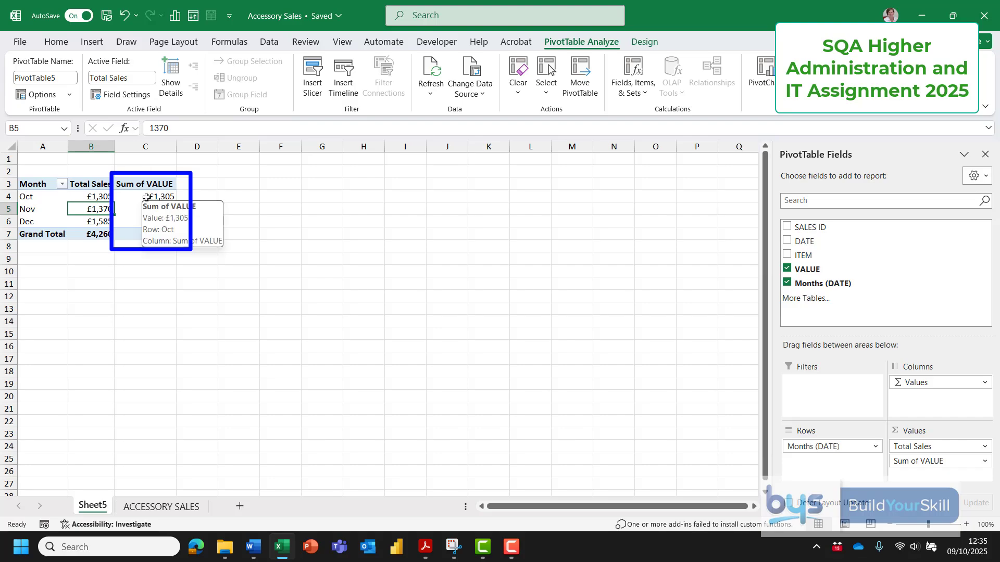
{"action": "right_click", "coordinate": [147, 197]}
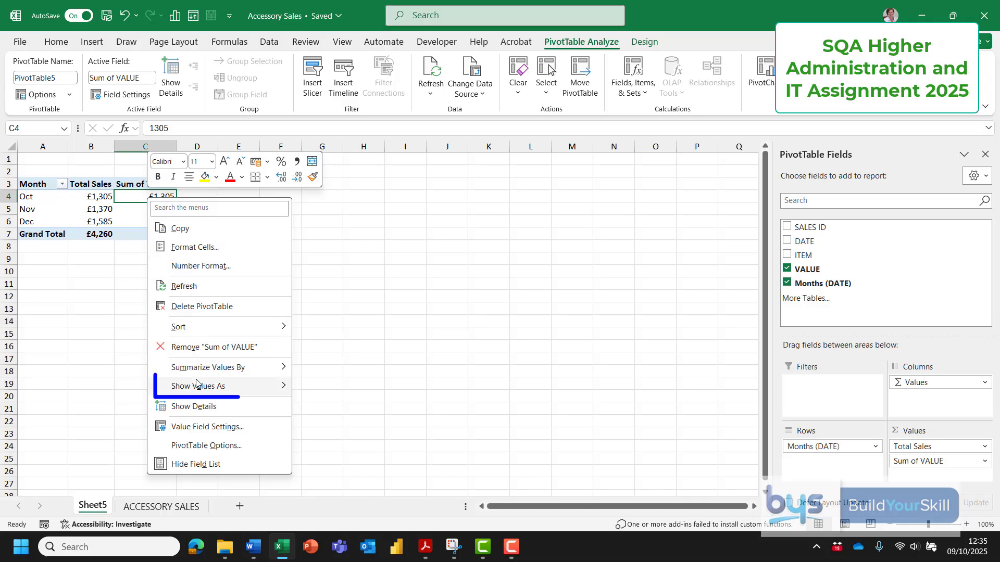
{"action": "mouse_move", "coordinate": [196, 386]}
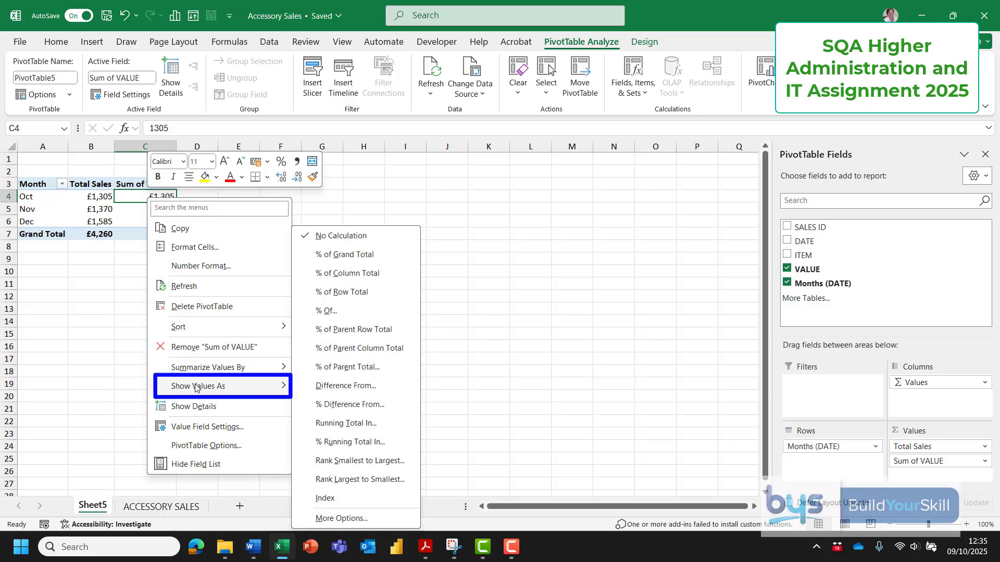
{"action": "left_click", "coordinate": [347, 424]}
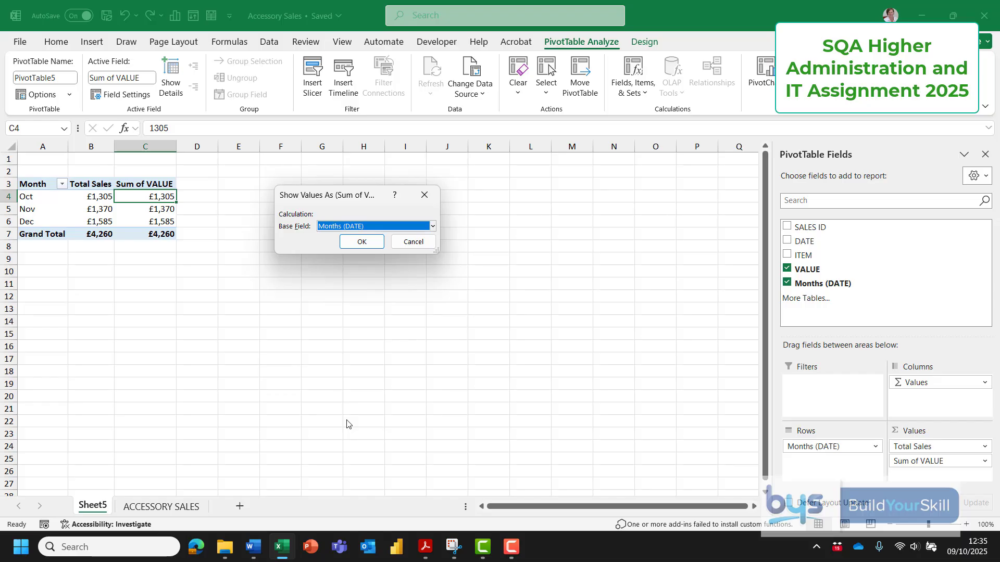
{"action": "left_click", "coordinate": [355, 245]}
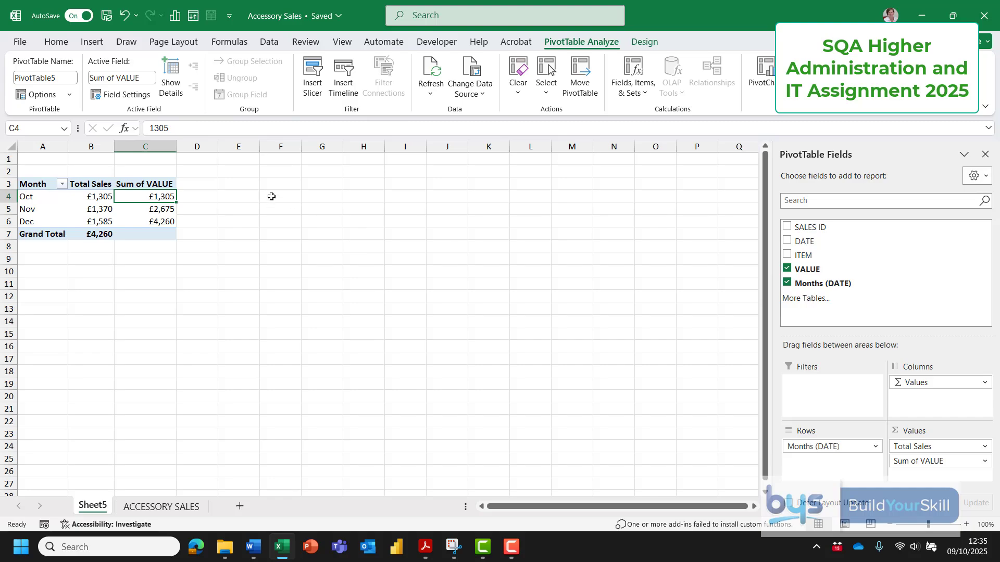
Step: Rename the second values column's heading from Sum of VALUE to Running Total
{"action": "left_click", "coordinate": [144, 182]}
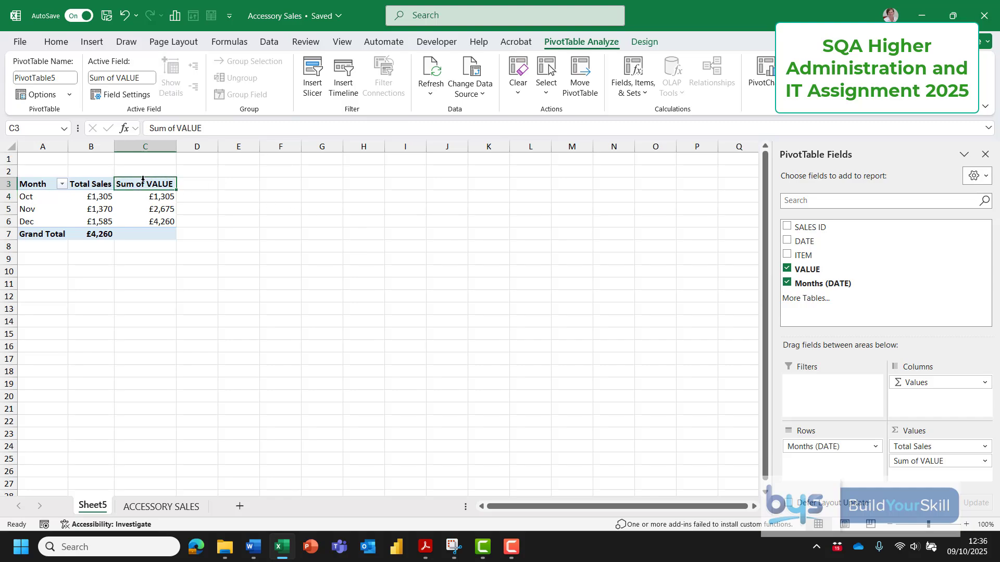
{"action": "type", "text": "Run"}
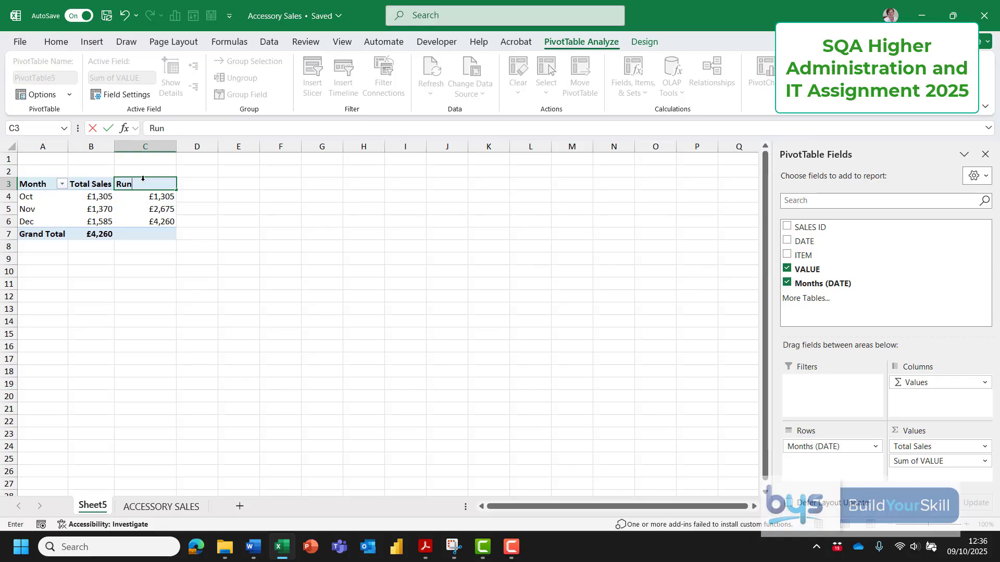
{"action": "type", "text": "ning Total"}
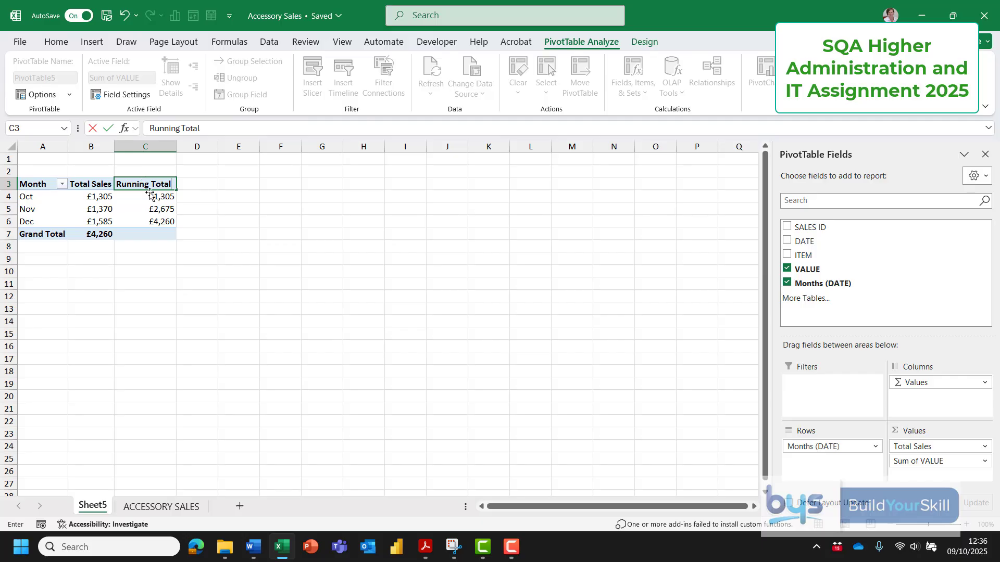
{"action": "left_click", "coordinate": [251, 251]}
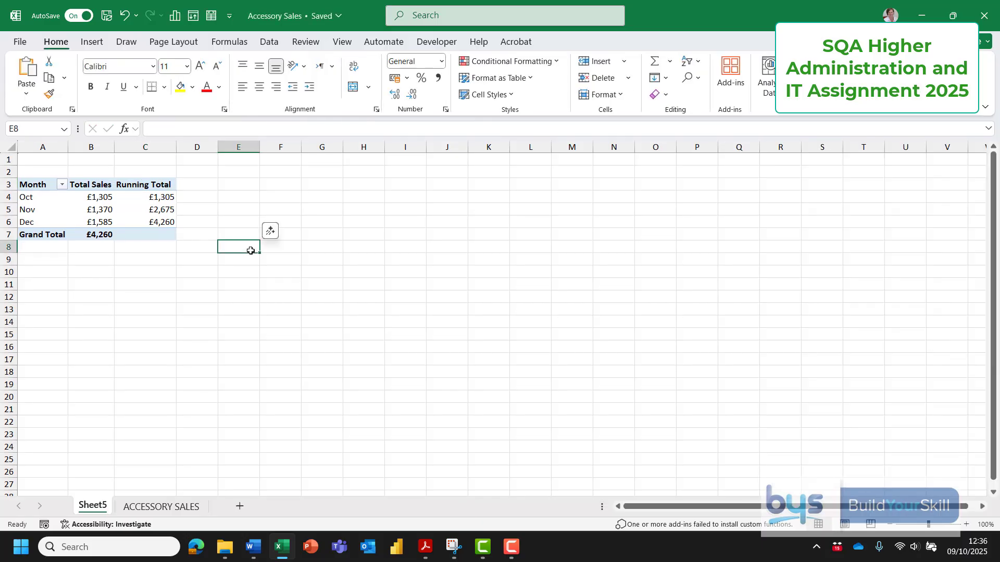